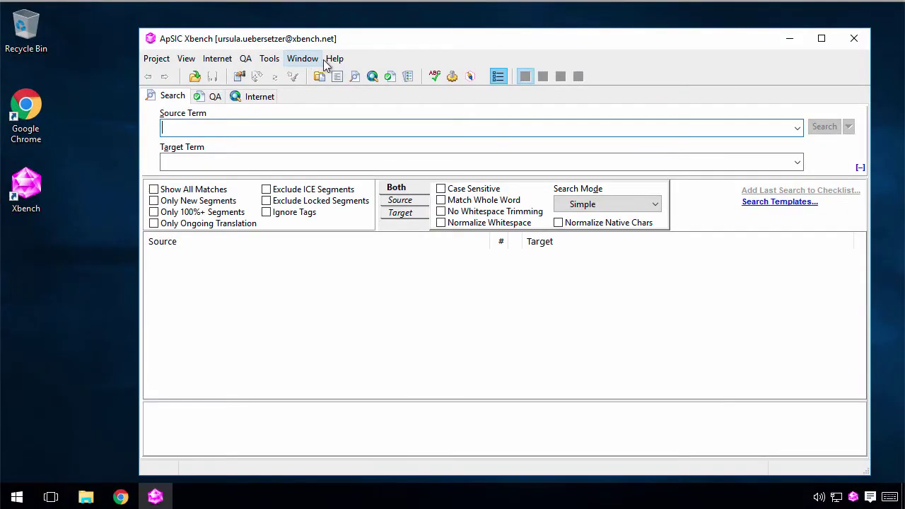
- Check Xbench's version information, then bring the Crowdin editor in Chrome back to the front
left_click(343, 36)
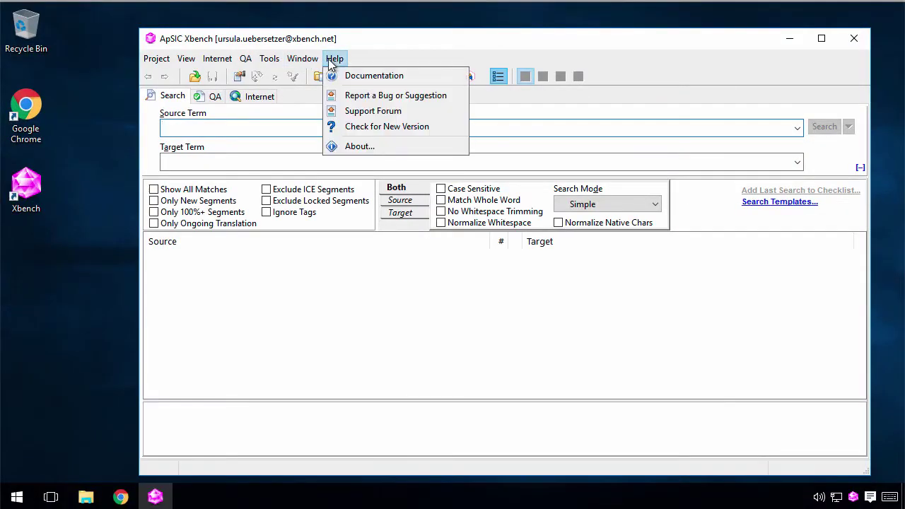
left_click(380, 119)
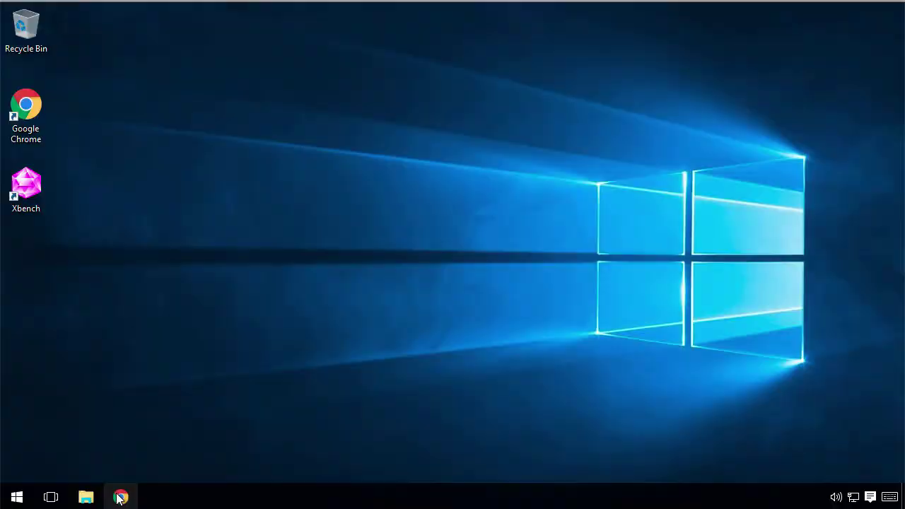
left_click(120, 498)
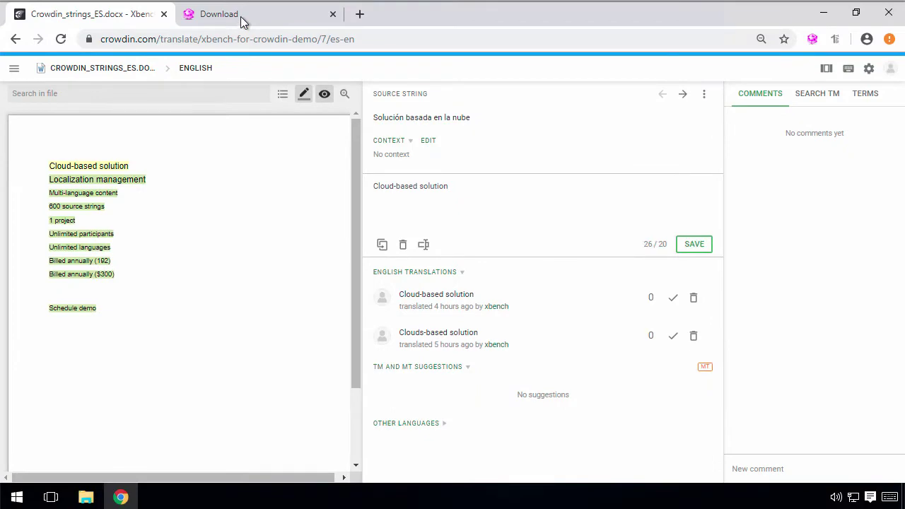
- Look over the Xbench Chrome extension on the download page, then return to the Crowdin editor
left_click(240, 18)
scroll(897, 208, "down", 1)
scroll(895, 209, "down", 2)
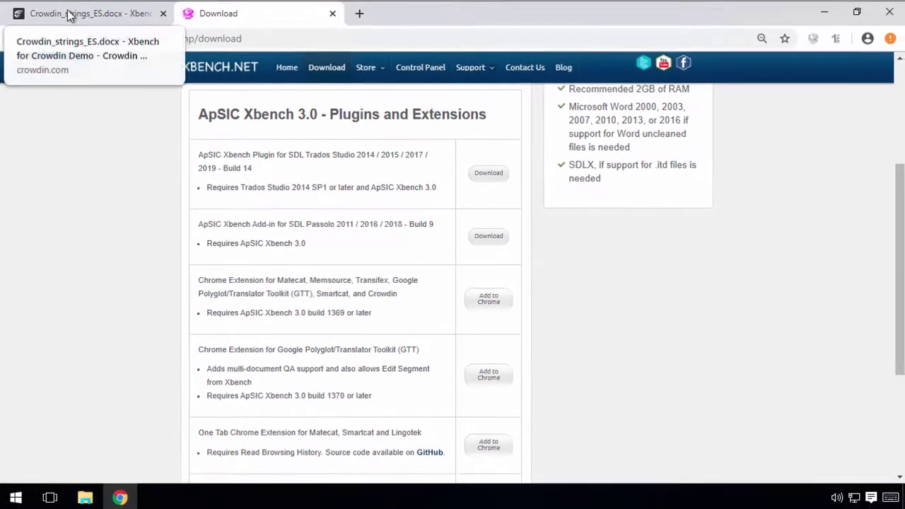
left_click(68, 14)
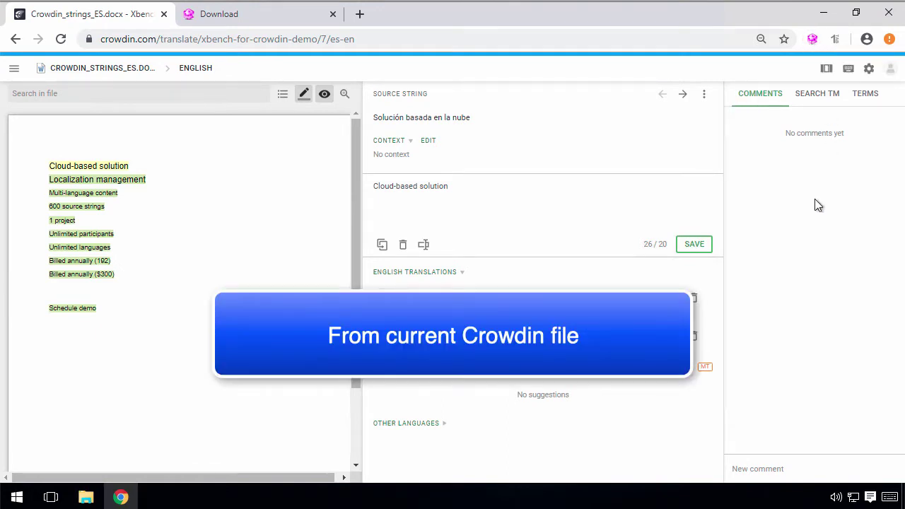
- Open Project > English Translations to show the demo project's three files, each at 100%
left_click(14, 68)
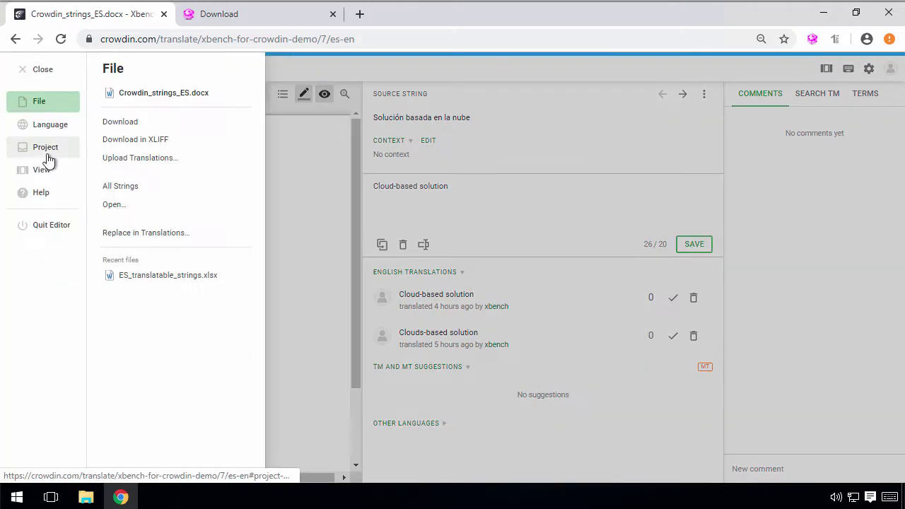
left_click(48, 154)
left_click(127, 118)
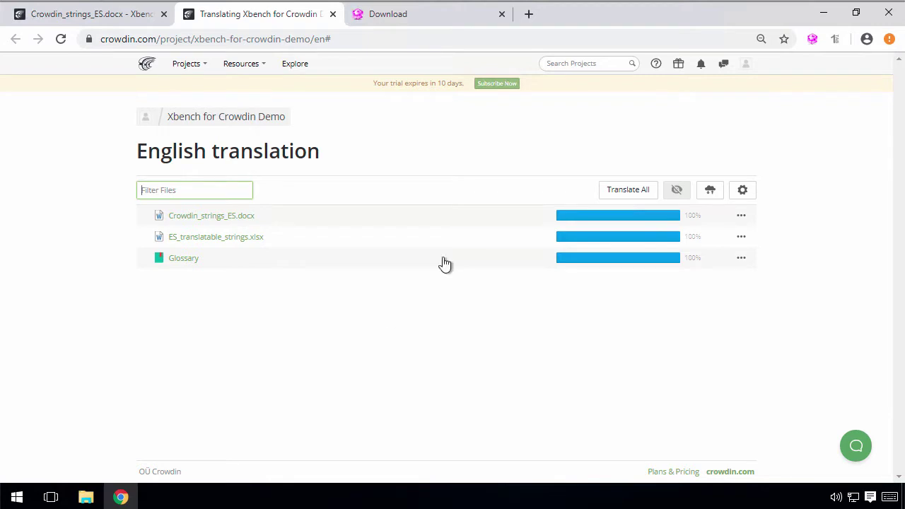
- Send the Crowdin translations to Xbench and review the Crowdin XLIFF file in Project Properties
left_click(813, 40)
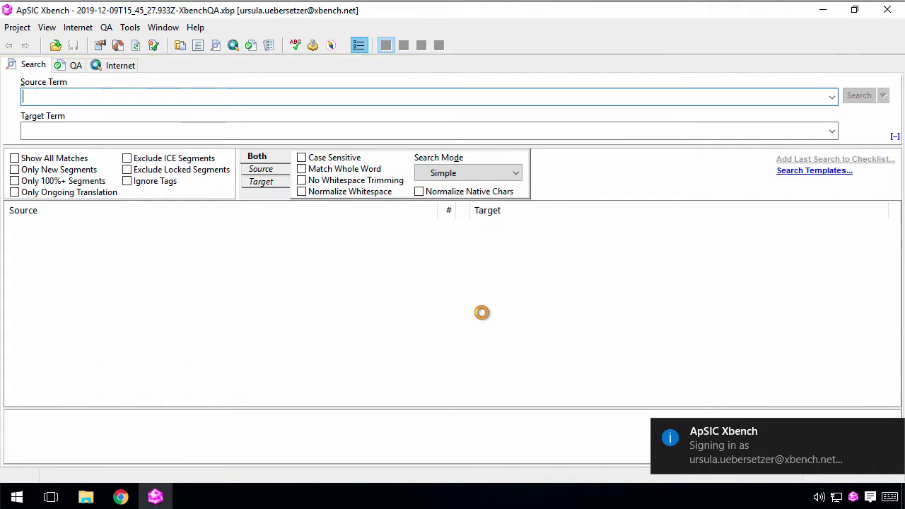
left_click(17, 27)
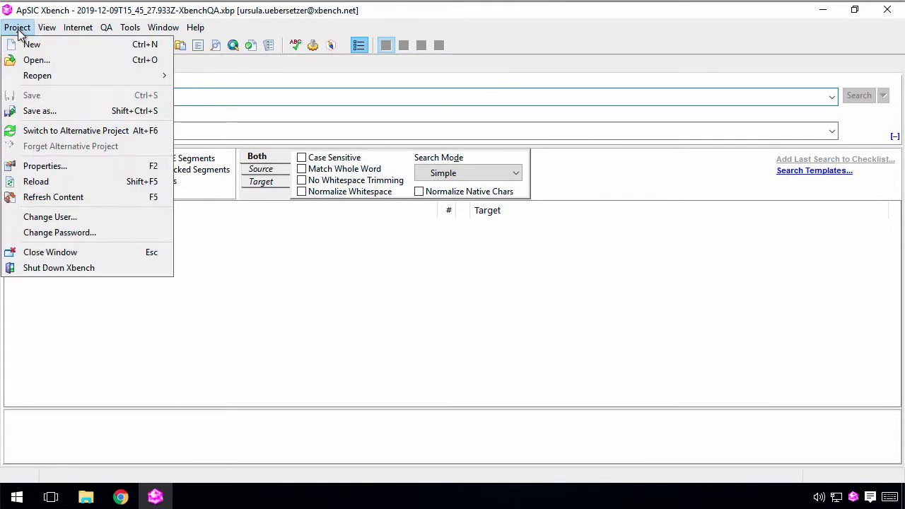
left_click(69, 166)
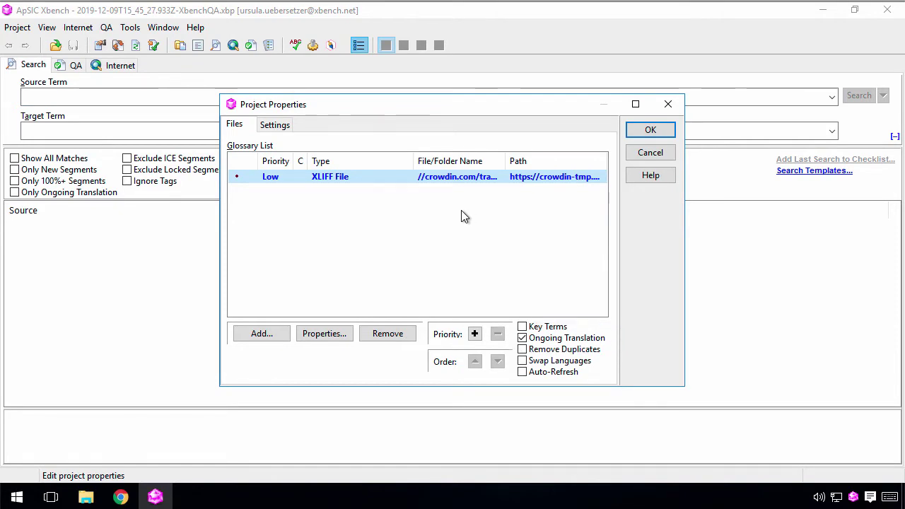
- Confirm the project properties and search the source for 'proyecto'
left_click(640, 134)
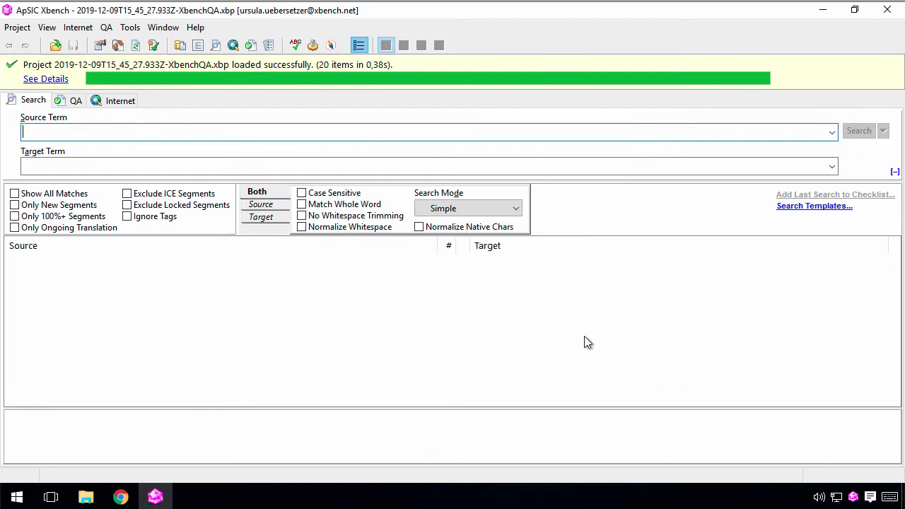
type("proyecto")
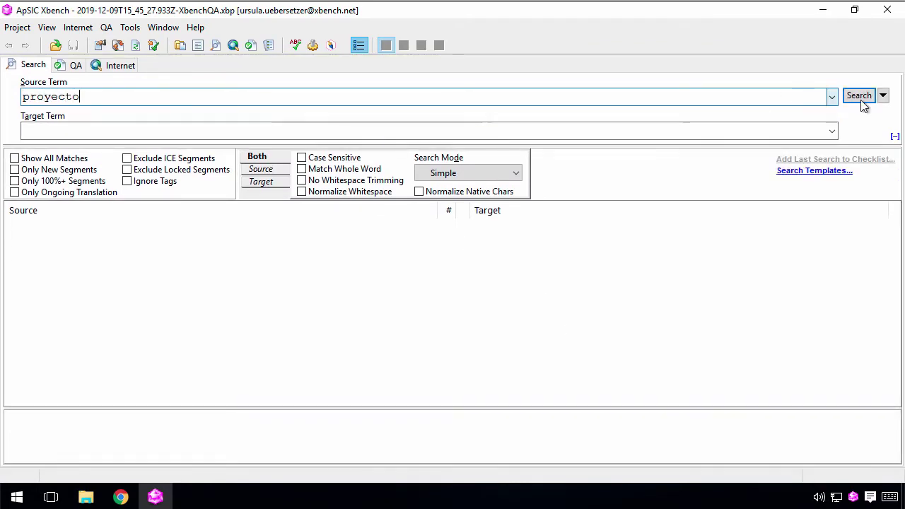
key("Return")
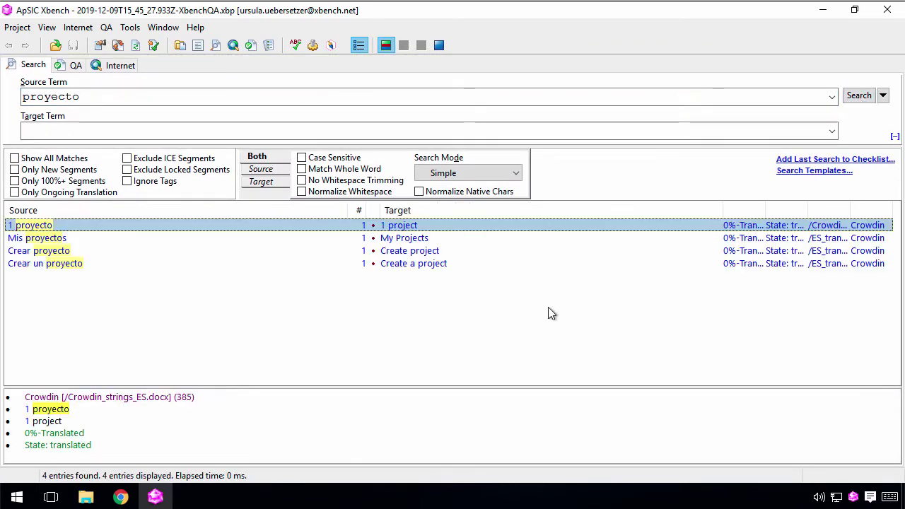
- Search the source for 'demostración' and inspect its matches, widening the file path column
key("alt+s")
type("demostración")
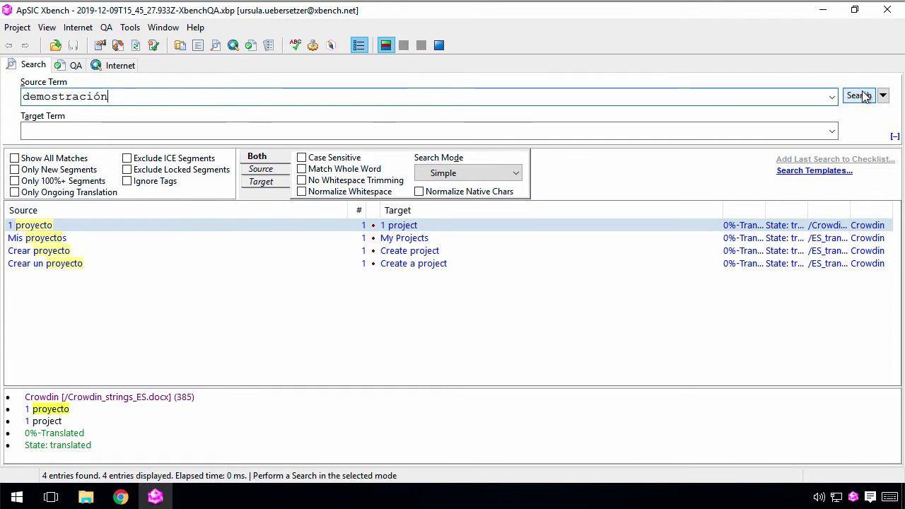
left_click(860, 95)
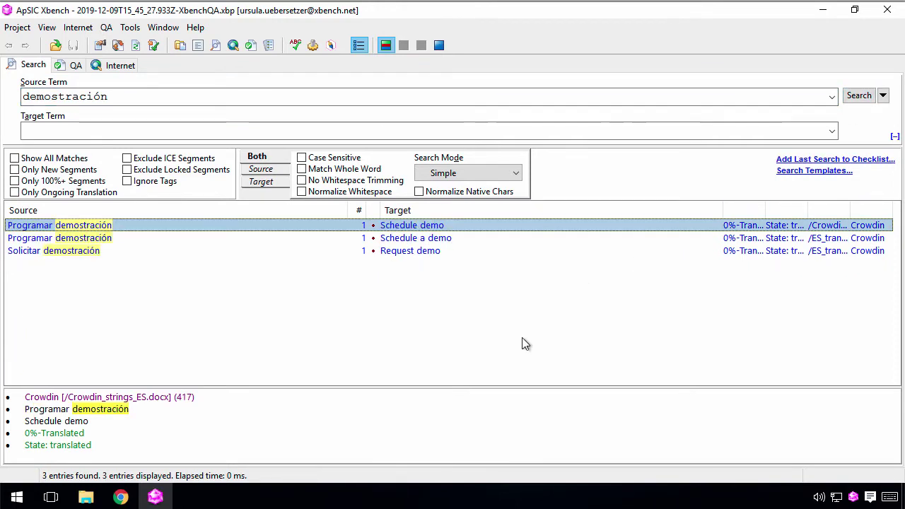
left_click_drag(722, 210, 809, 210)
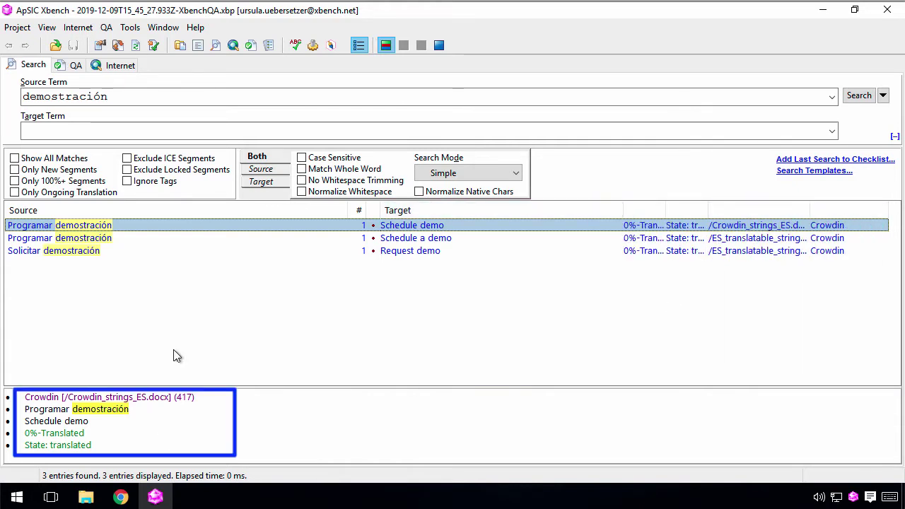
left_click(116, 241)
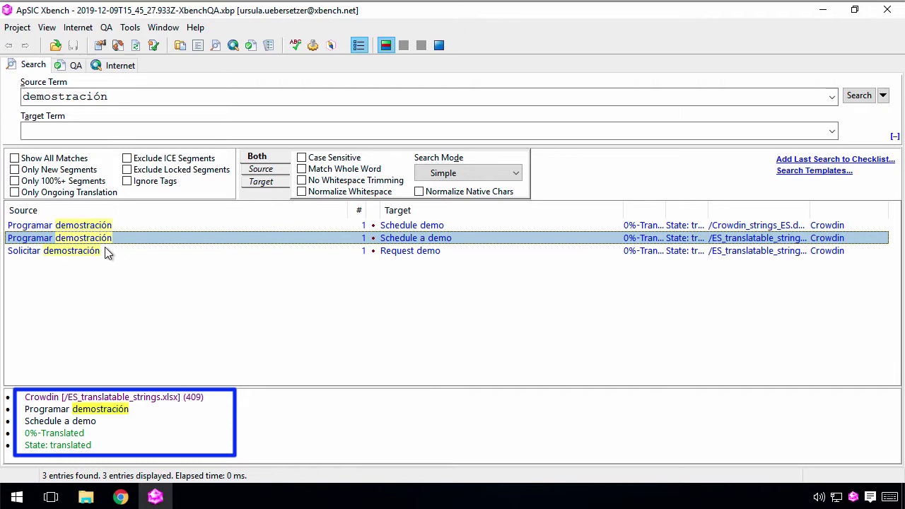
left_click(102, 255)
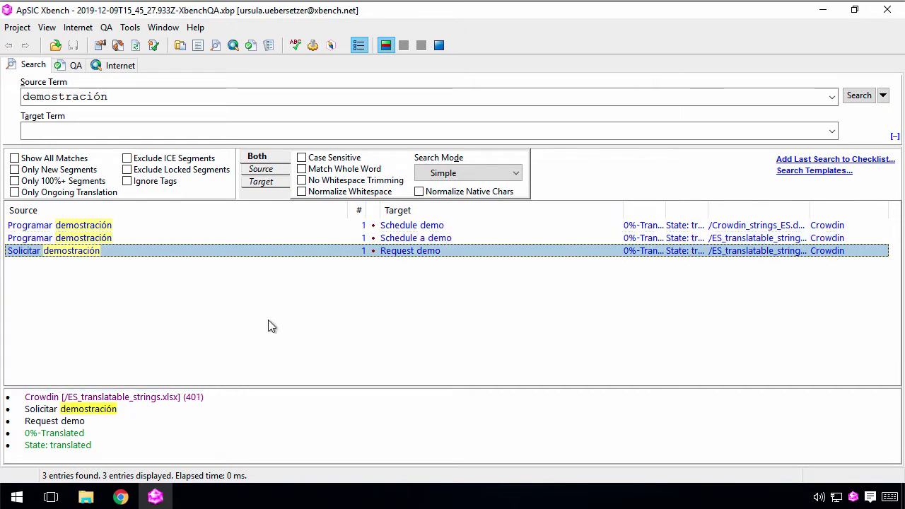
- Review the Basic, Content and Checklists QA check groups
left_click(74, 64)
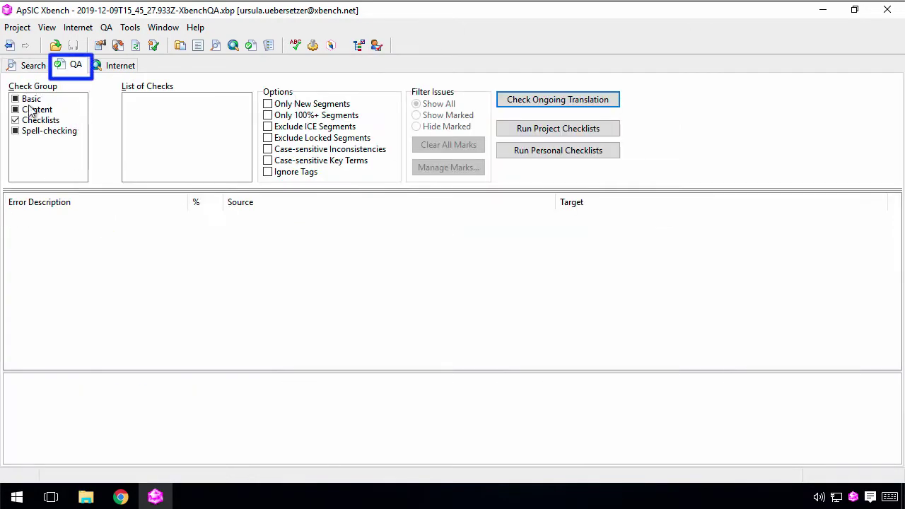
left_click(32, 99)
left_click(33, 110)
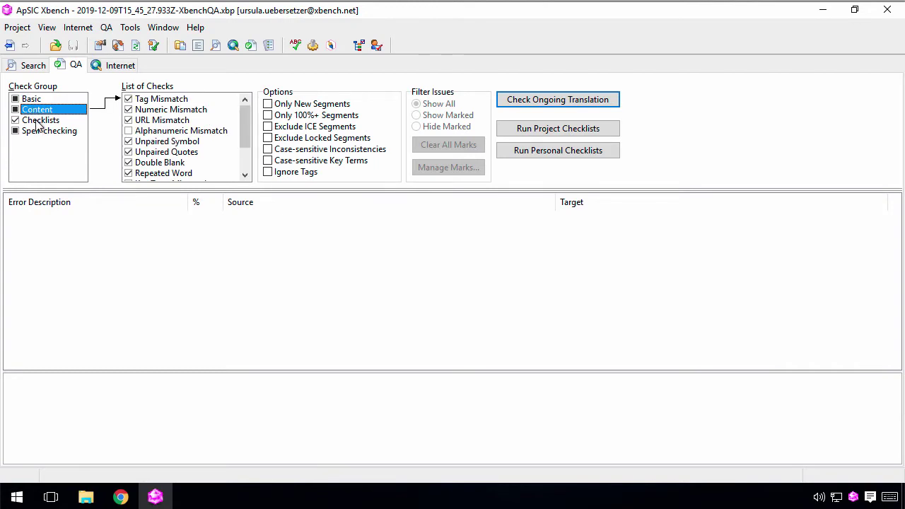
left_click(36, 120)
- Check the spell-checking languages, run QA on the ongoing translation, and mark Featurez misspelled
left_click(39, 133)
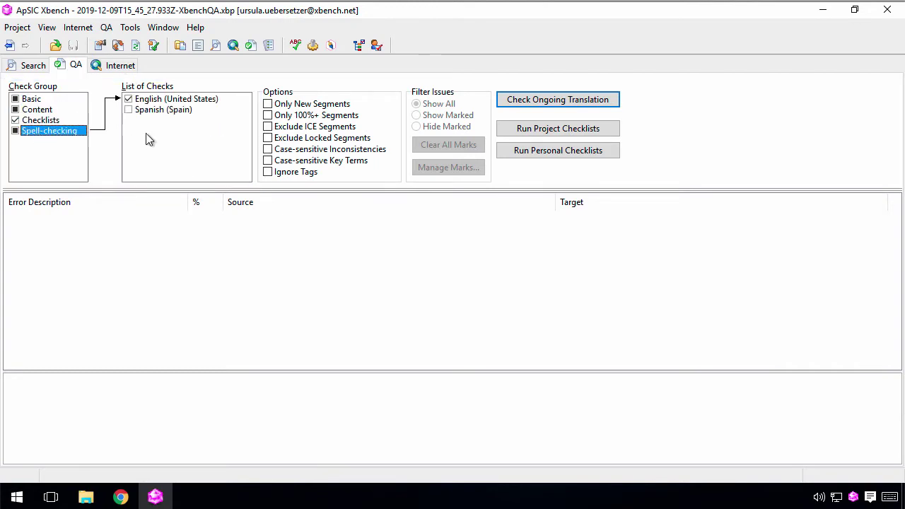
left_click(596, 102)
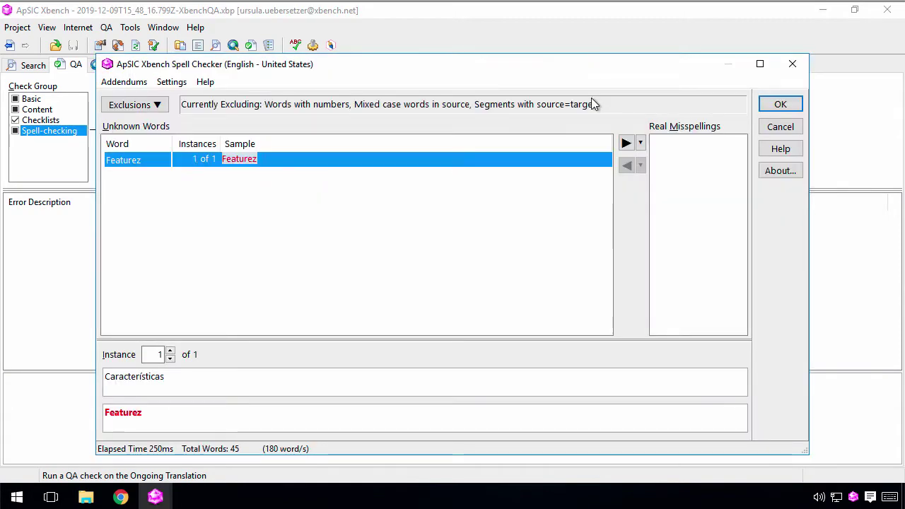
left_click(626, 143)
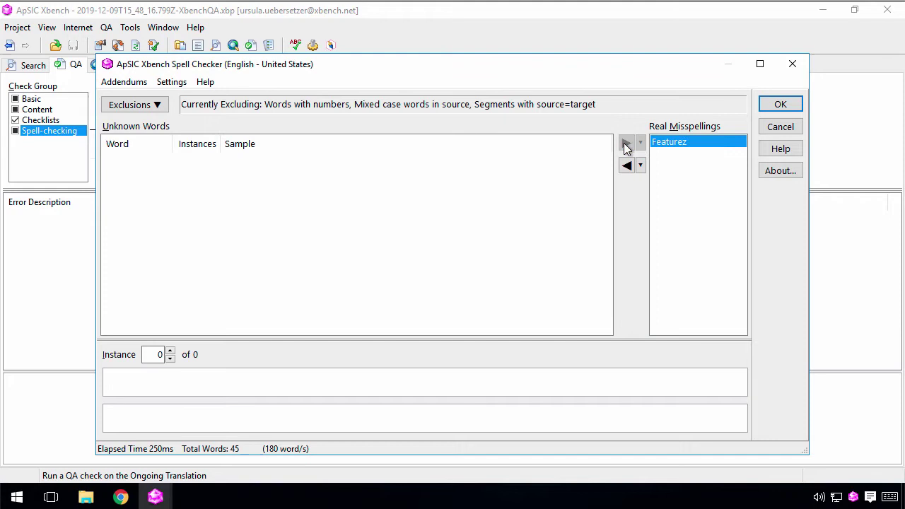
- Close the Spell Checker and bring up actions for the Crowdin (417) inconsistency
left_click(781, 106)
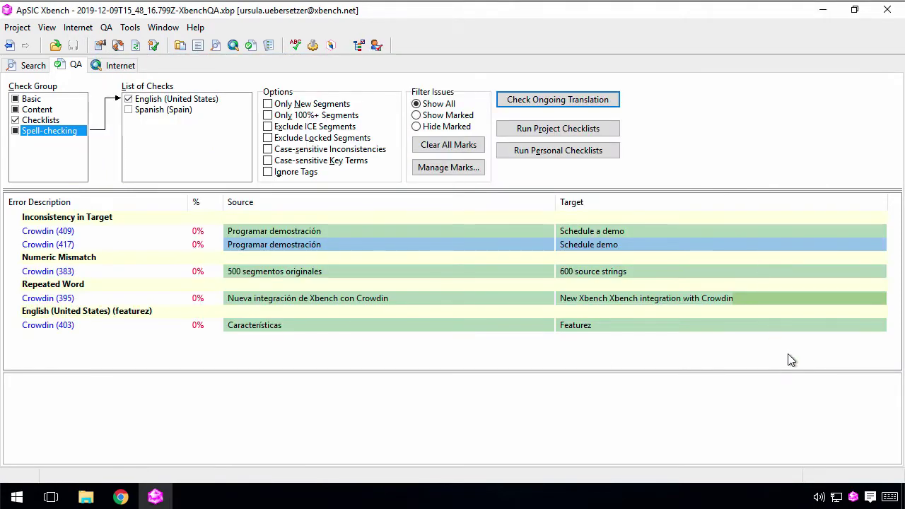
left_click(276, 245)
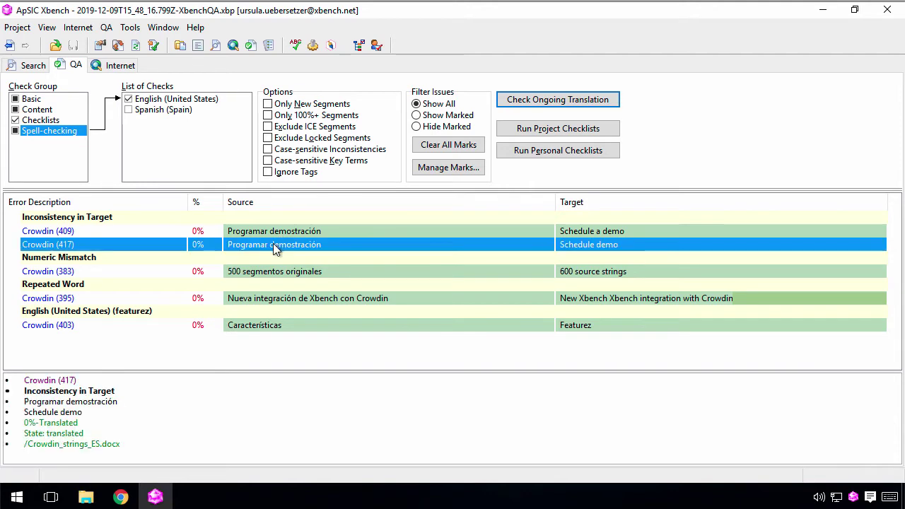
right_click(350, 243)
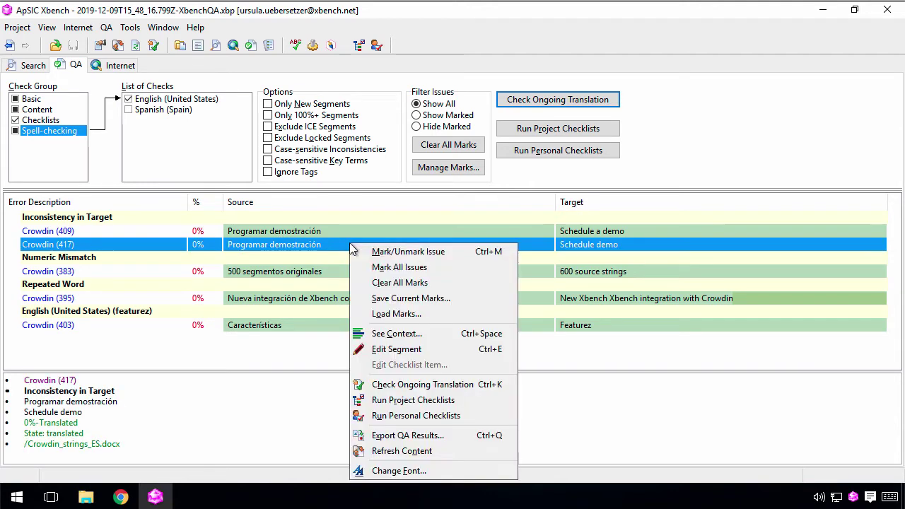
- Edit string 417 in Crowdin, changing 'Schedule demo' to 'Schedule a demo', and save
left_click(439, 351)
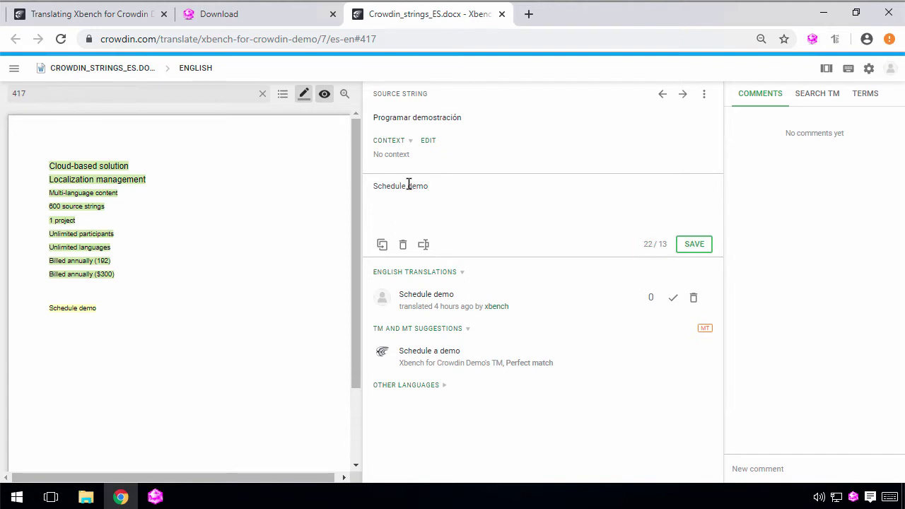
type("a")
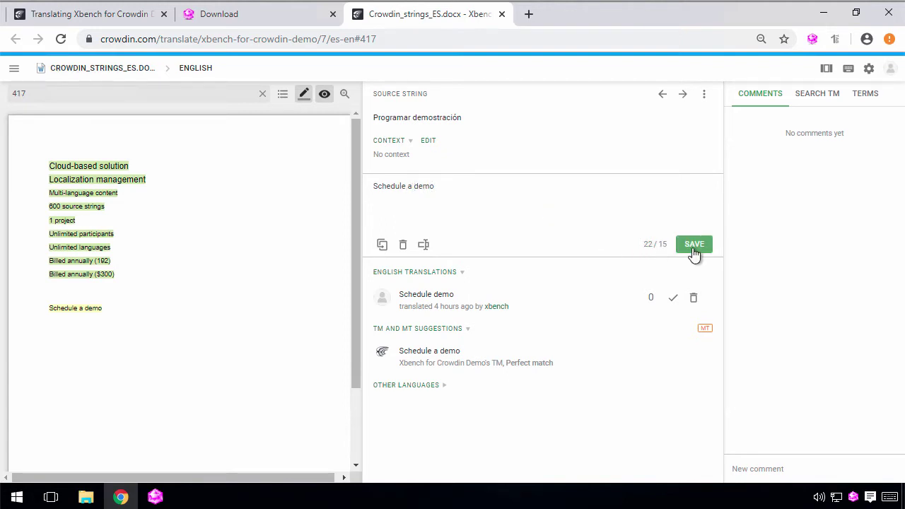
left_click(694, 244)
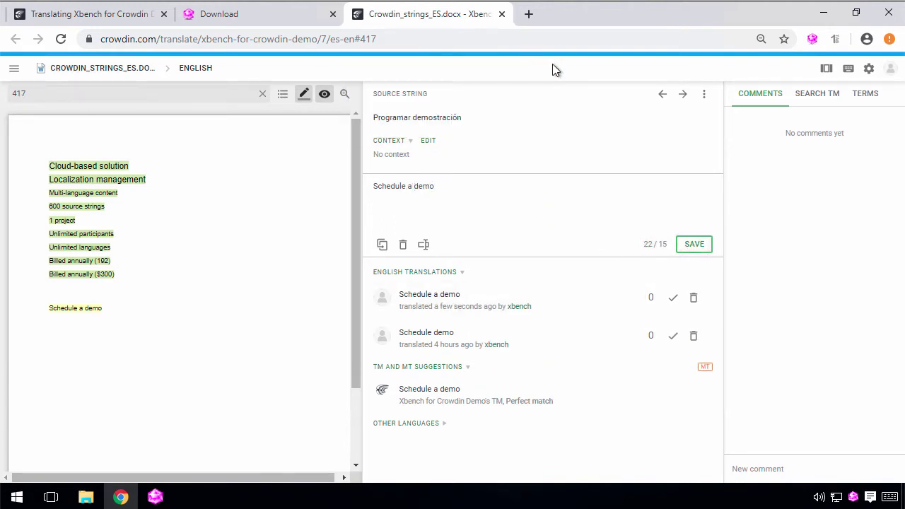
- Edit Crowdin string 383 from Xbench, changing 600 to 500 source strings, and save anyway
key("alt+Tab")
left_click(335, 271)
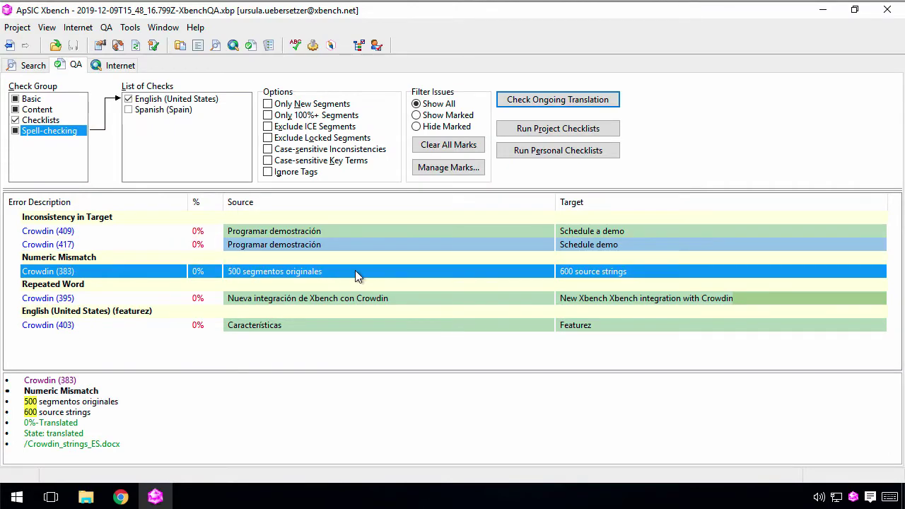
right_click(355, 271)
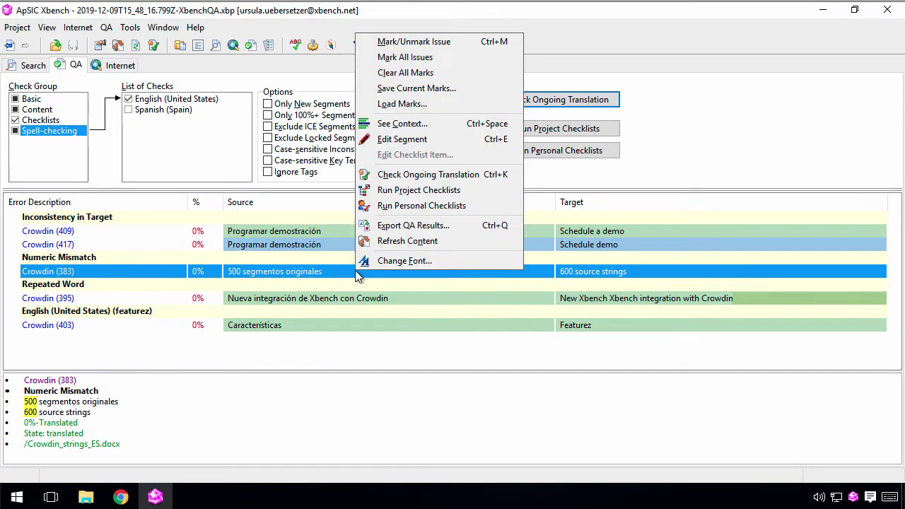
left_click(409, 140)
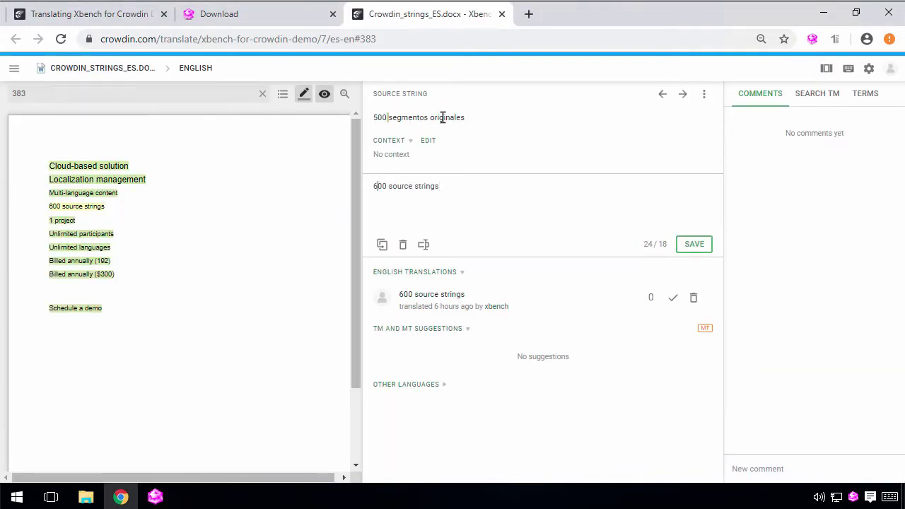
key("Delete")
type("5")
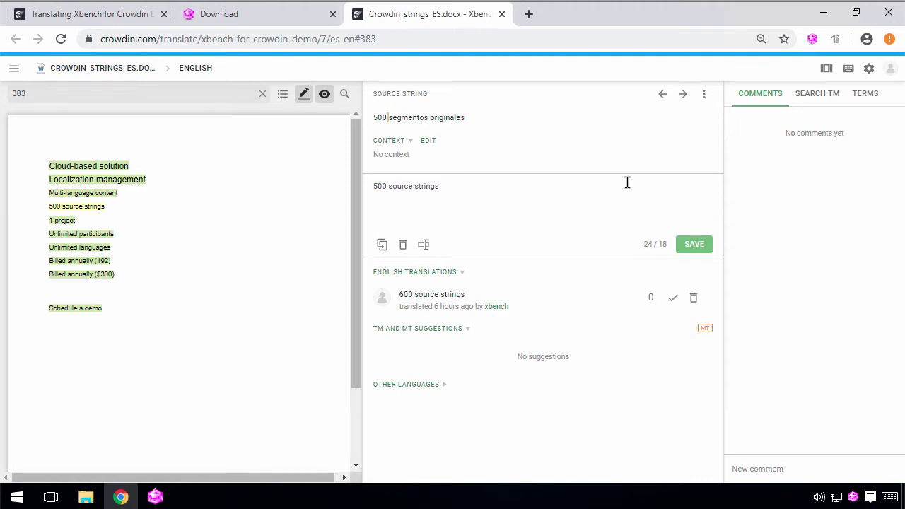
left_click(695, 248)
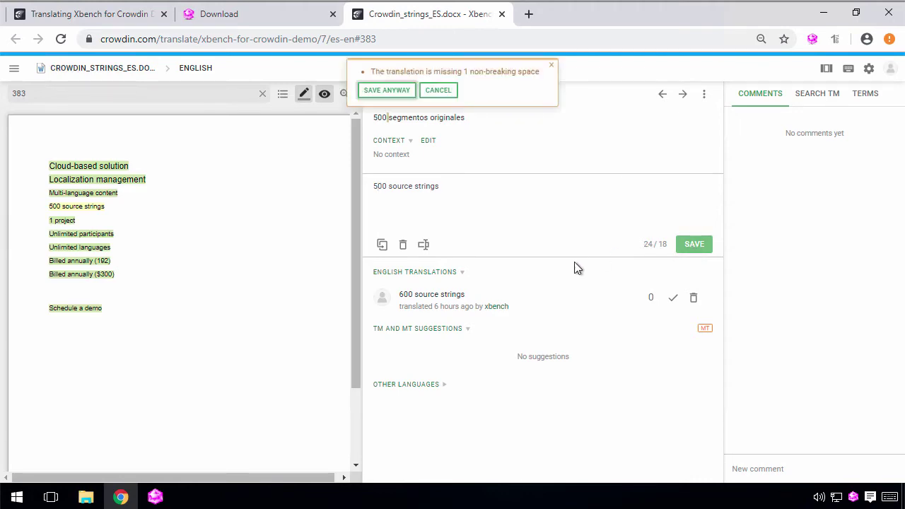
left_click(387, 90)
- Edit Crowdin string 395 to delete the duplicated 'Xbench' and save anyway
left_click(155, 497)
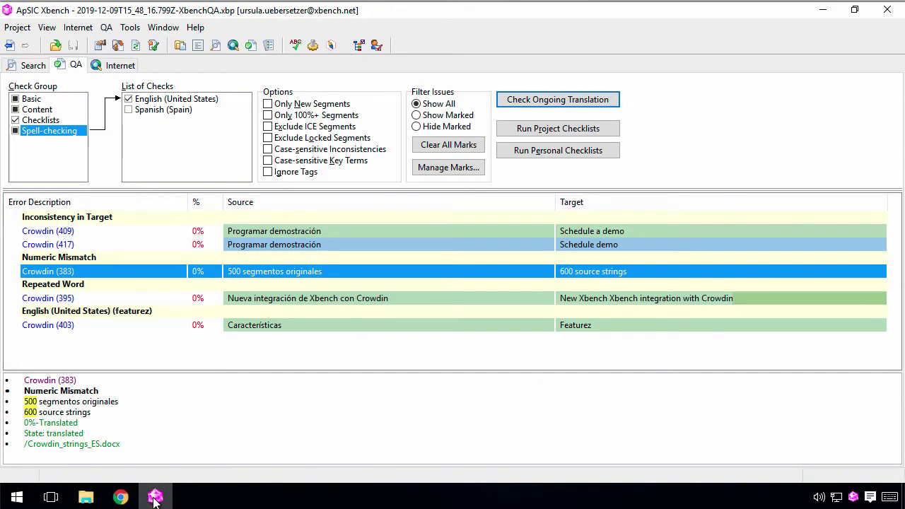
left_click(354, 300)
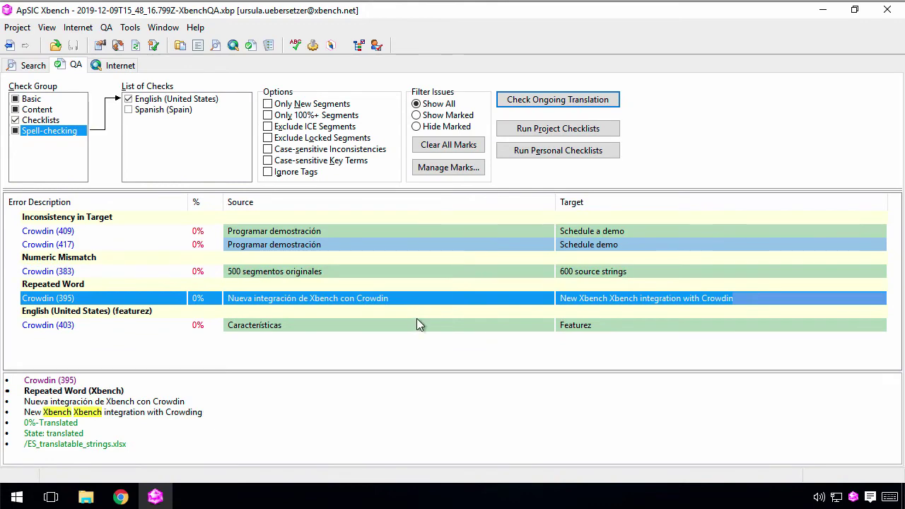
right_click(352, 297)
left_click(440, 166)
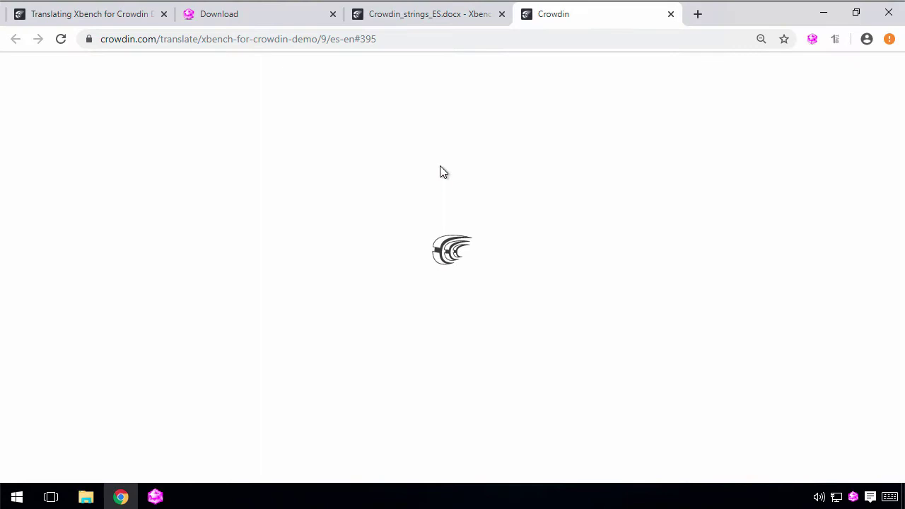
double_click(301, 186)
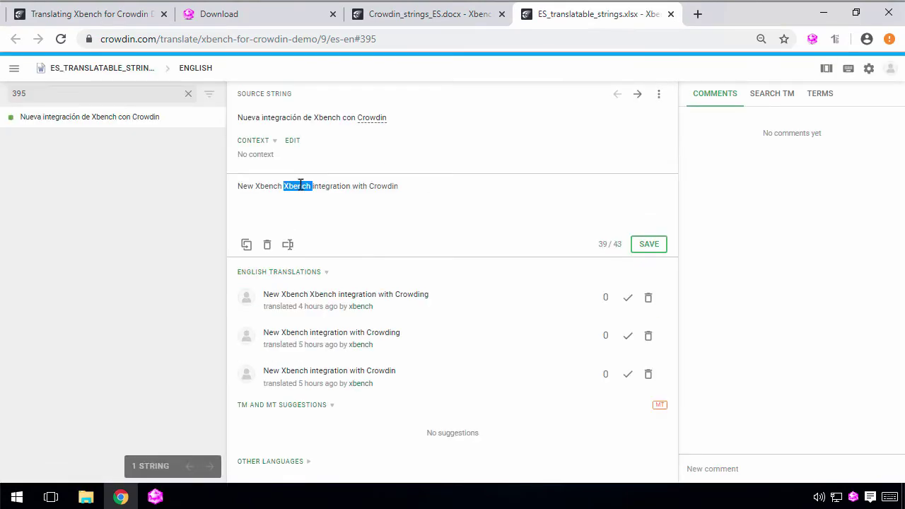
key("BackSpace")
left_click(648, 244)
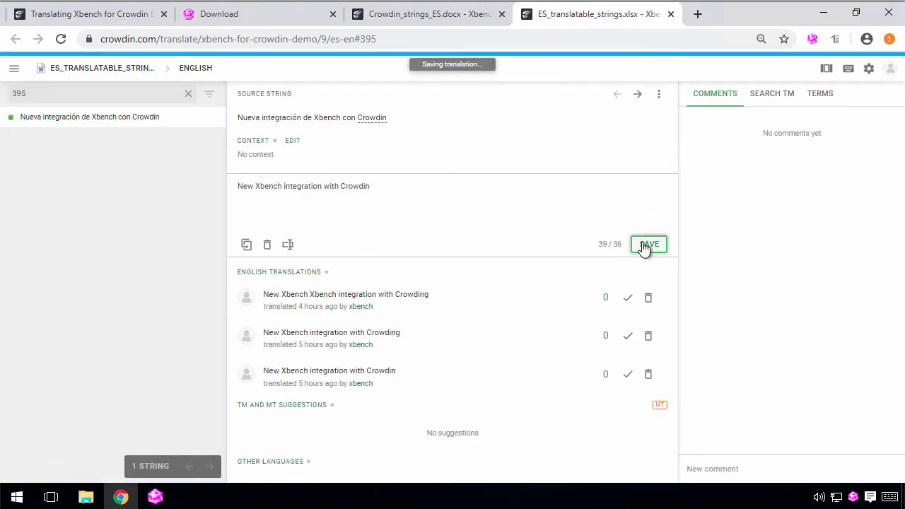
left_click(381, 110)
left_click(552, 65)
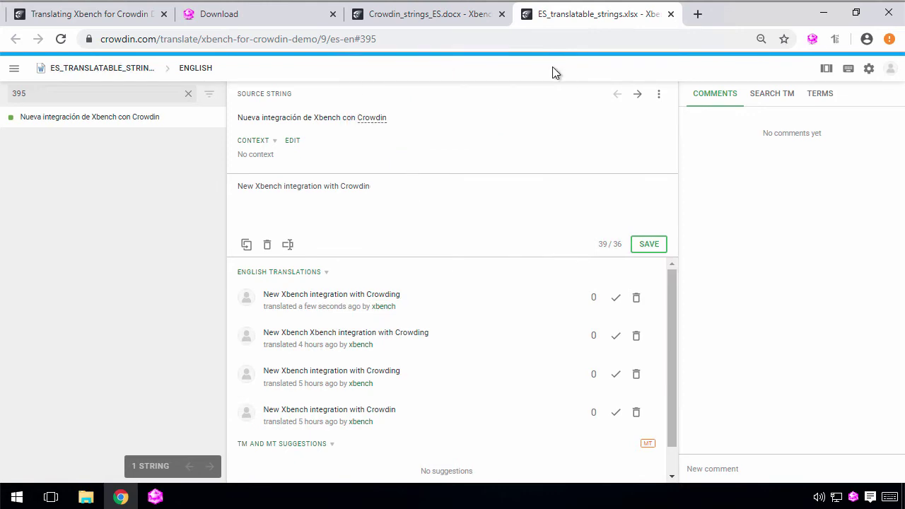
- Edit Crowdin string 403 from Xbench and save 'Features' in place of 'Featurez'
left_click(155, 498)
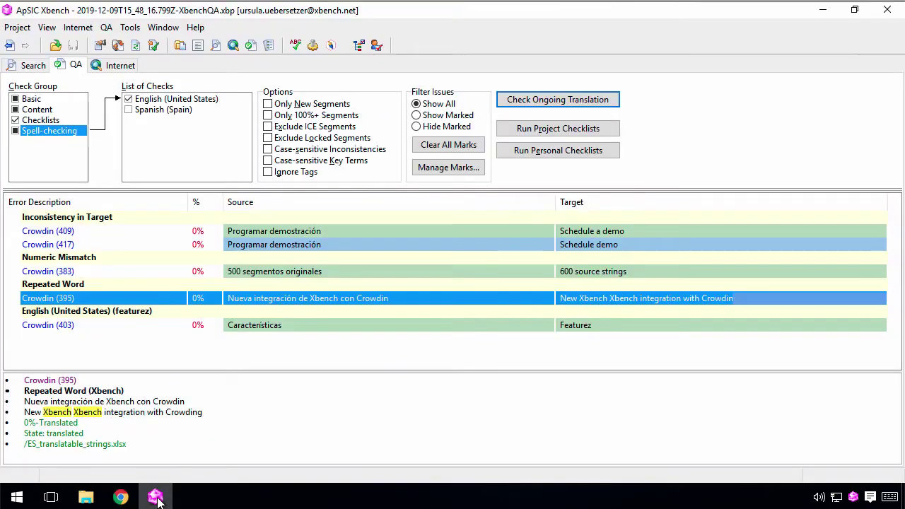
left_click(349, 324)
right_click(349, 323)
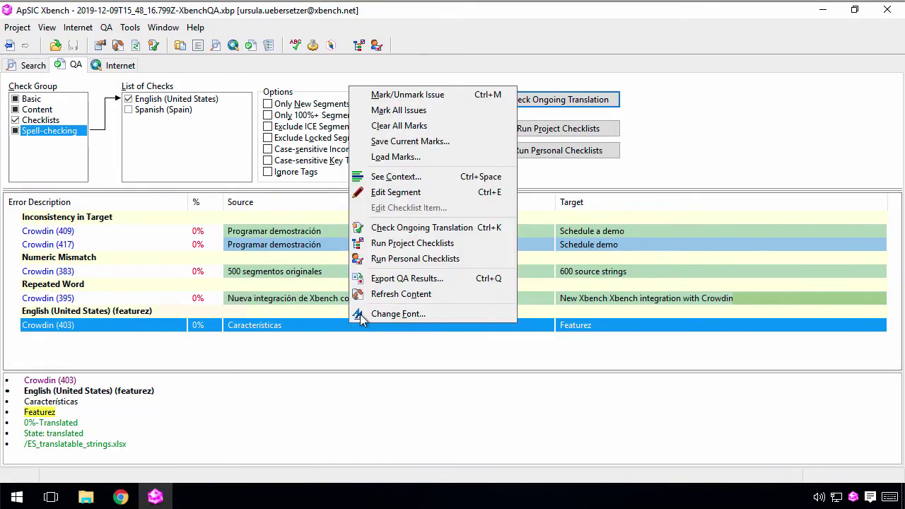
left_click(409, 193)
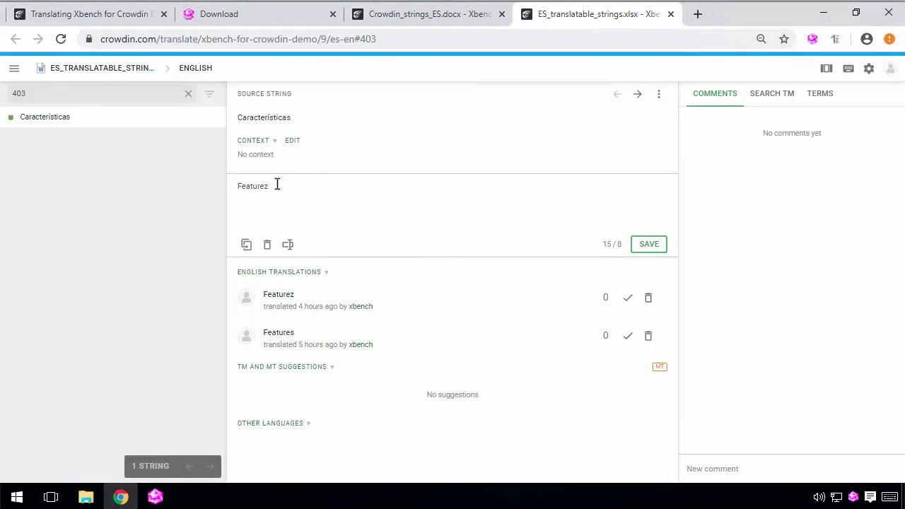
left_click(645, 247)
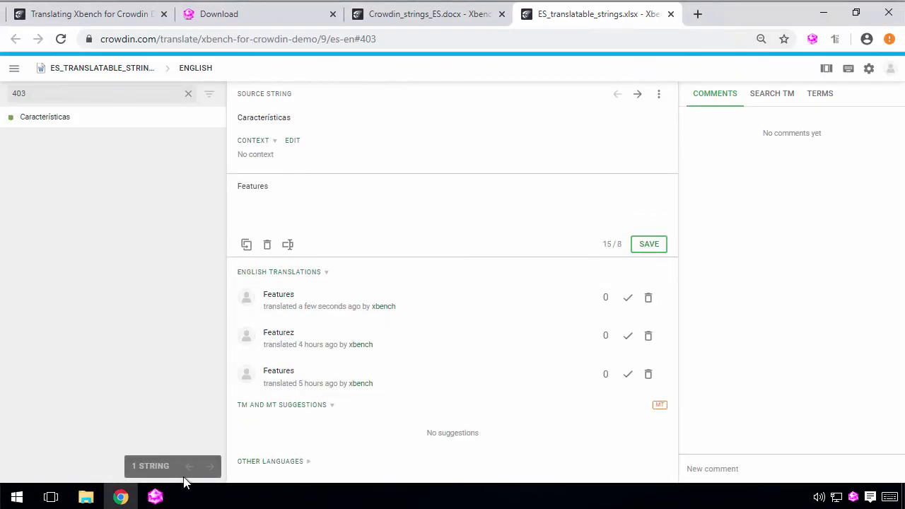
- Close the ES_translatable_strings.xlsx and Crowdin_strings_ES.docx editors, returning to the 'Translating Xbench for Crowdin' tab
left_click(671, 15)
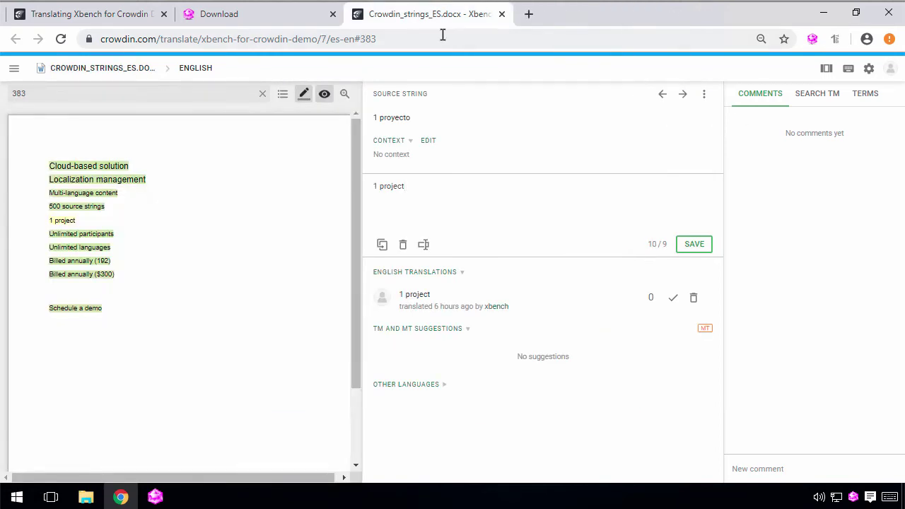
left_click(502, 14)
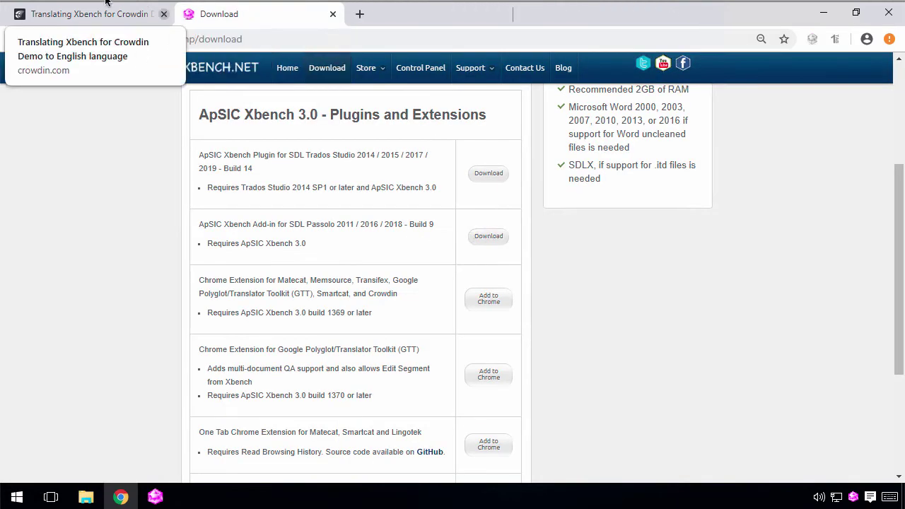
left_click(47, 14)
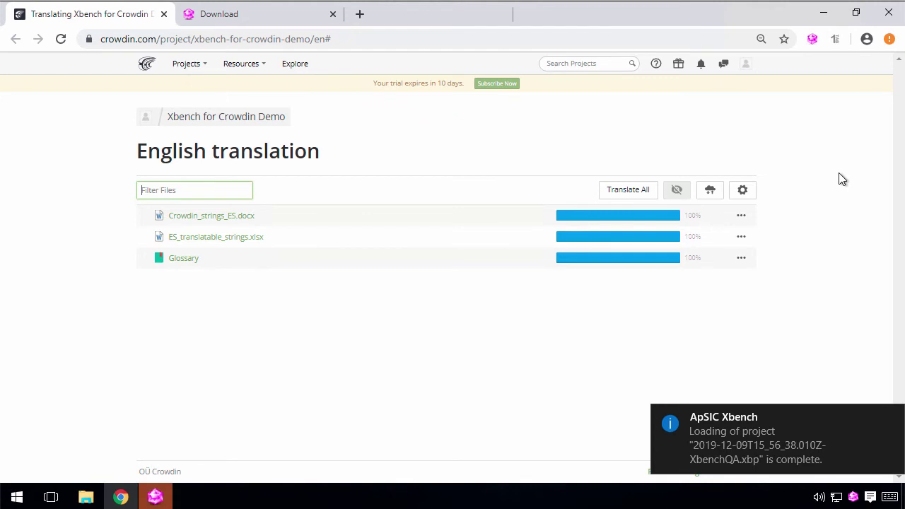
- Rerun Xbench's Check Ongoing Translation QA and confirm the spell checker finds no unknown words
left_click(154, 499)
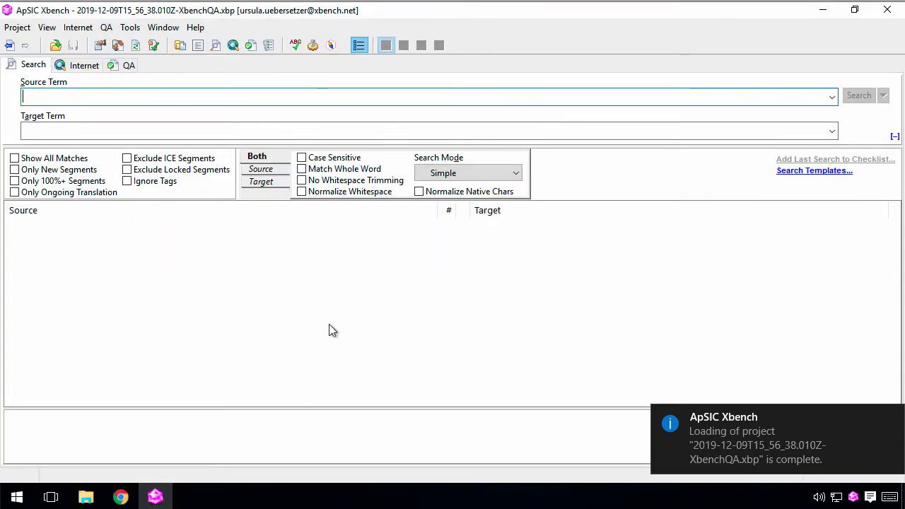
left_click(128, 64)
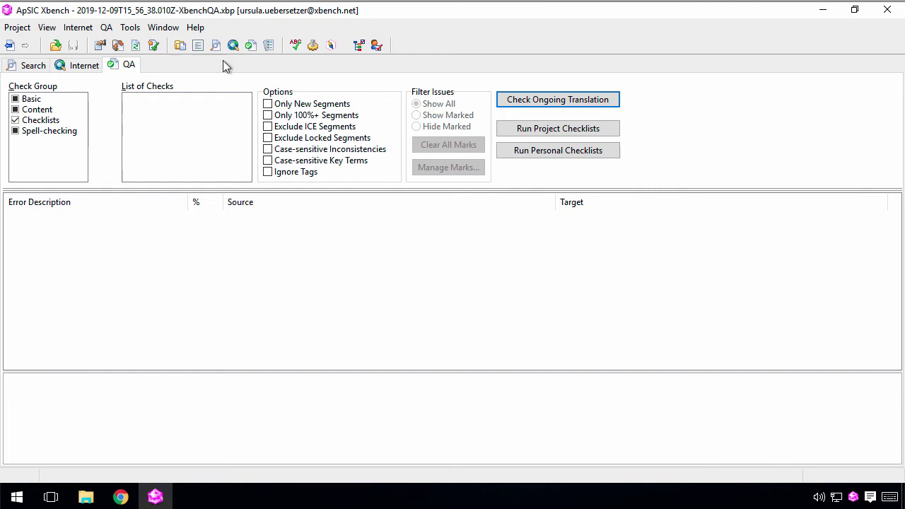
left_click(596, 103)
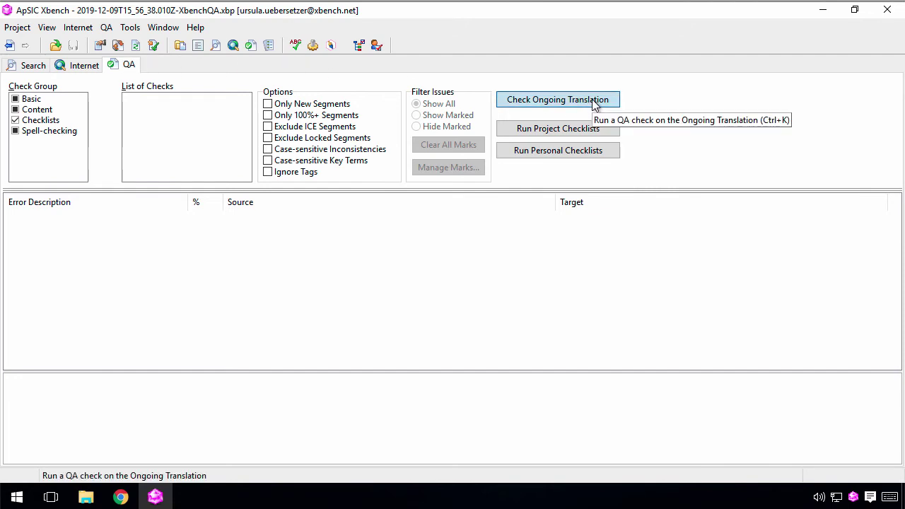
left_click(595, 100)
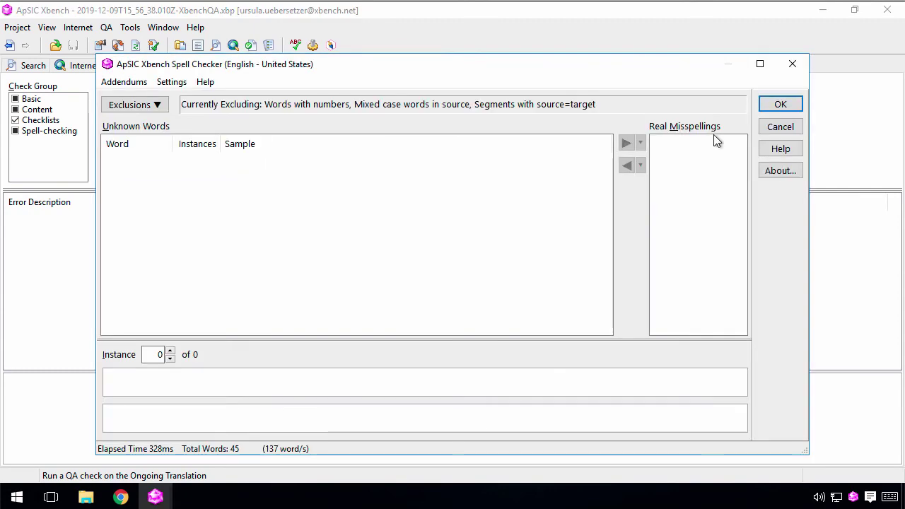
left_click(781, 104)
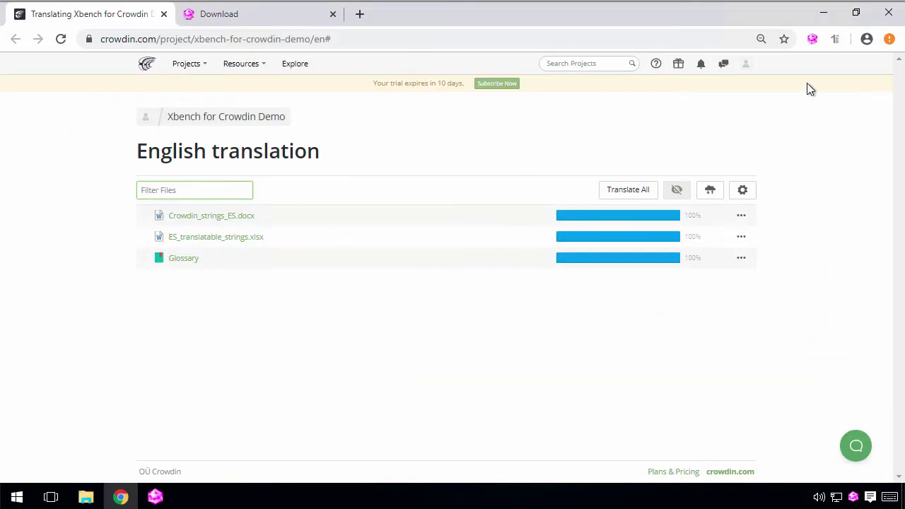
- Generate an Xbench .xbp project file with the Xbench extension and set .xbp files to always open
left_click(812, 40)
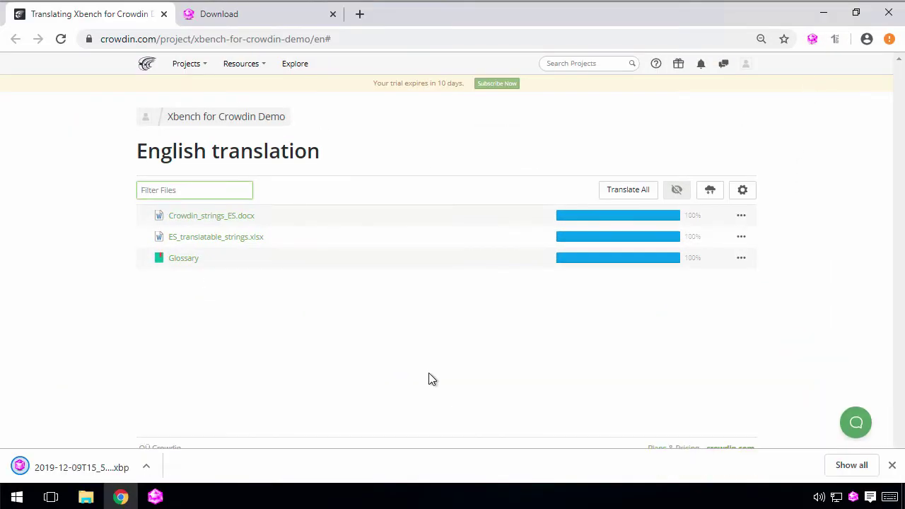
left_click(147, 468)
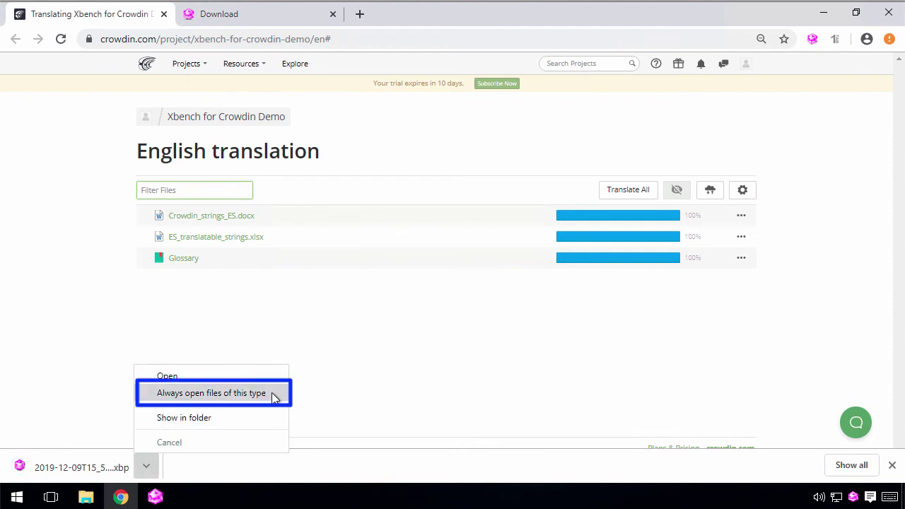
left_click(488, 372)
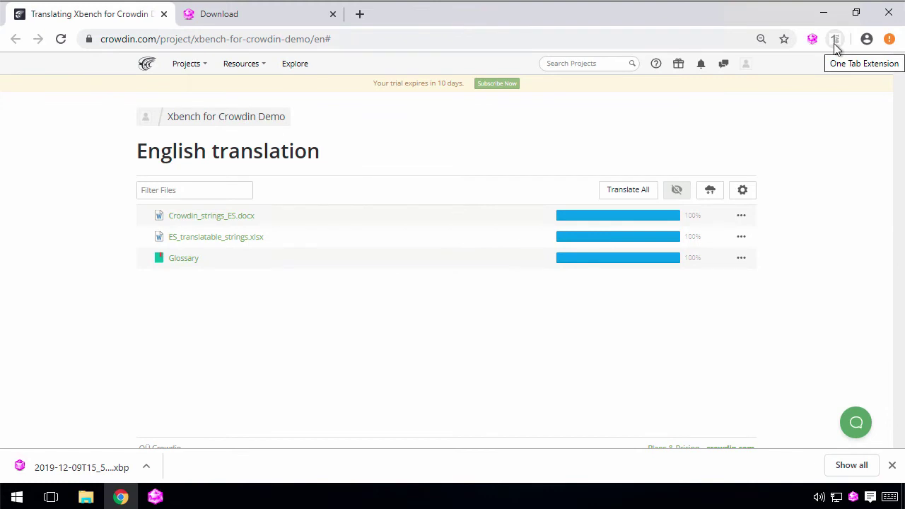
- Scroll the xbench.net download page to the One Tab Chrome Extension among the Xbench 3.0 plugins
left_click(210, 16)
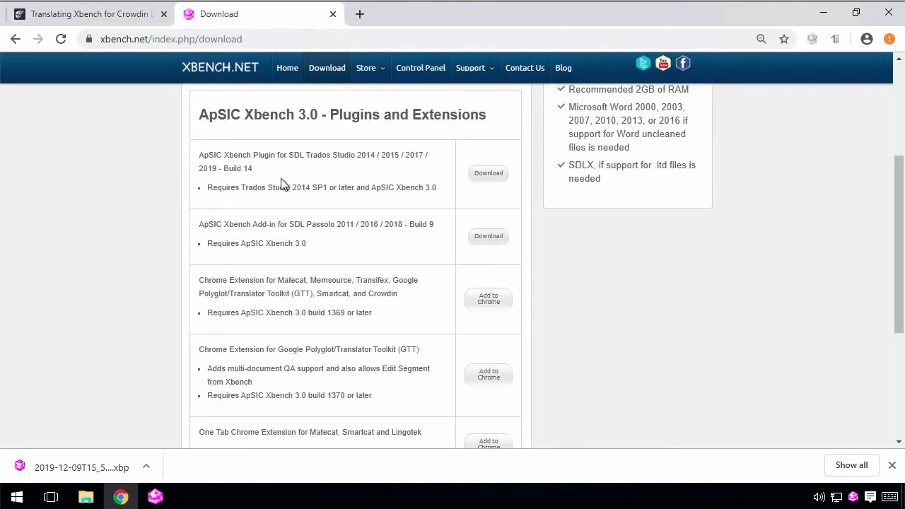
left_click_drag(892, 222, 895, 289)
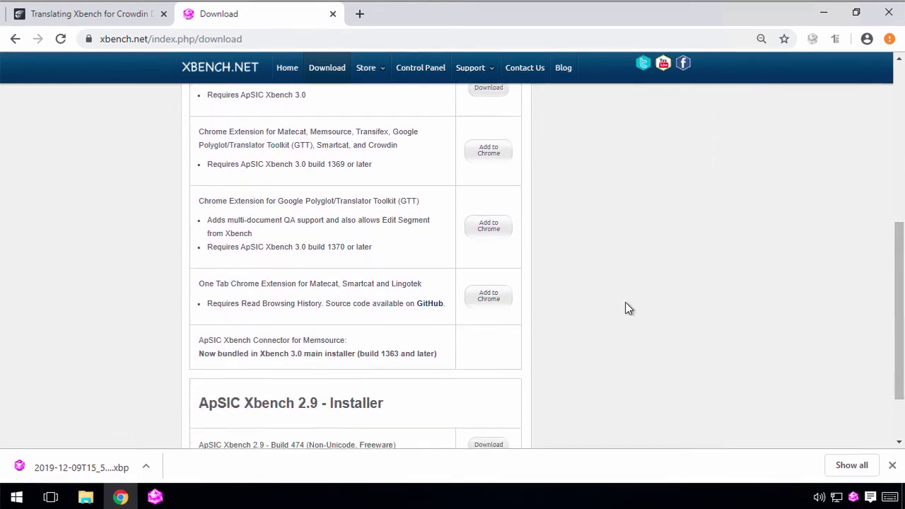